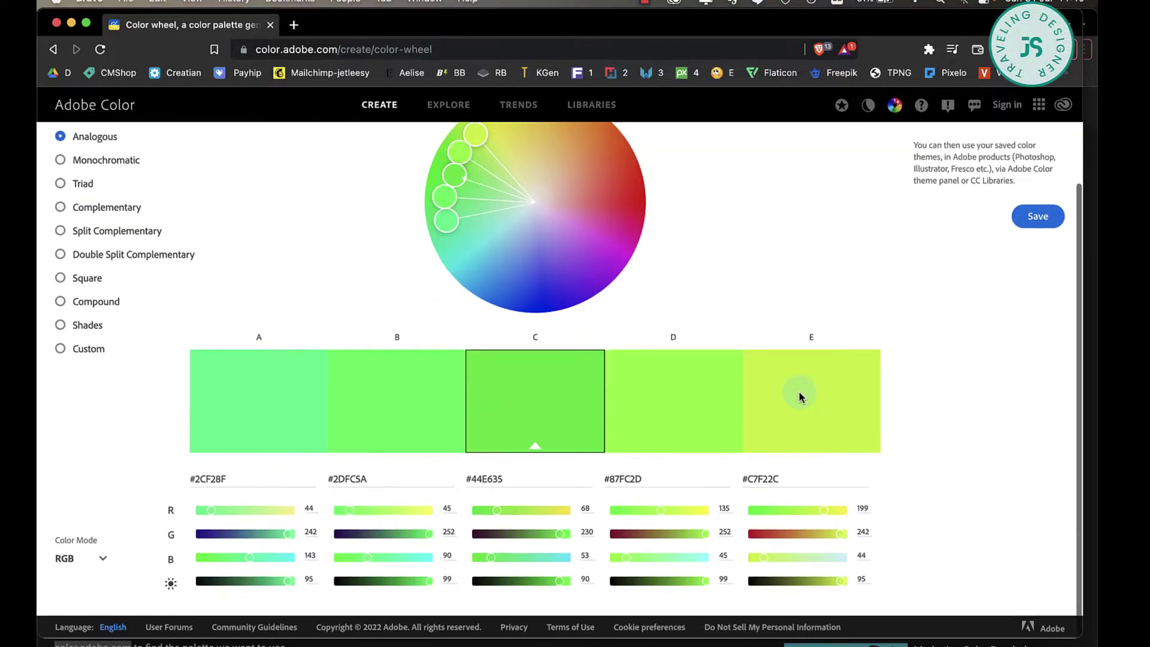
pyautogui.scroll(2, 799, 396)
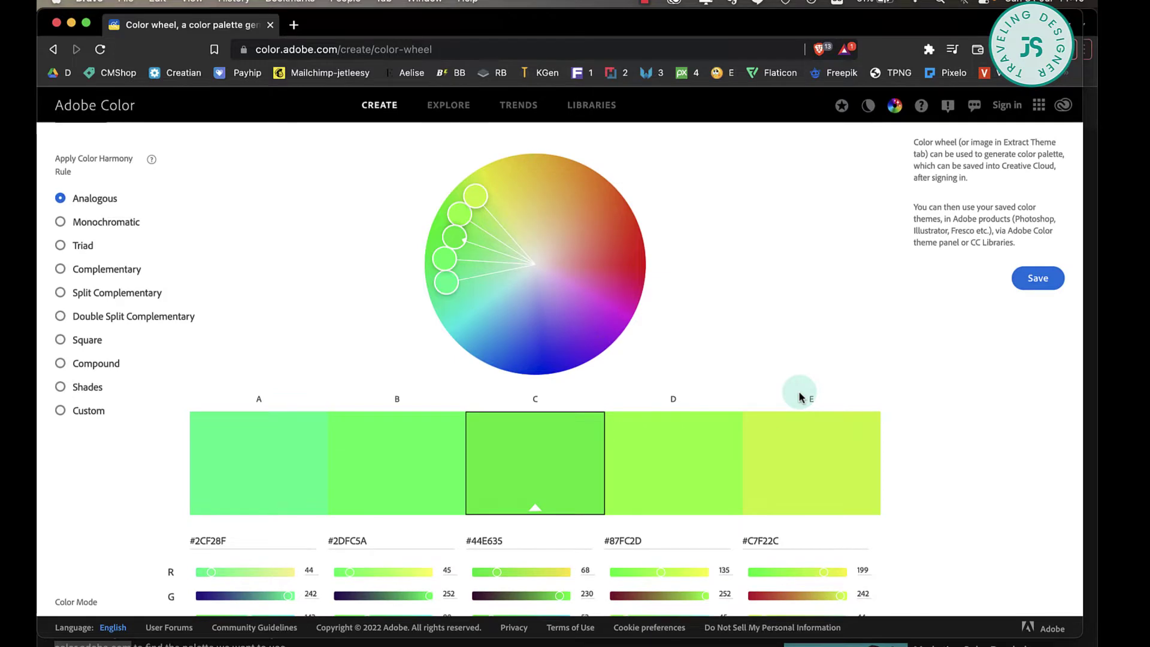
pyautogui.scroll(2, 799, 396)
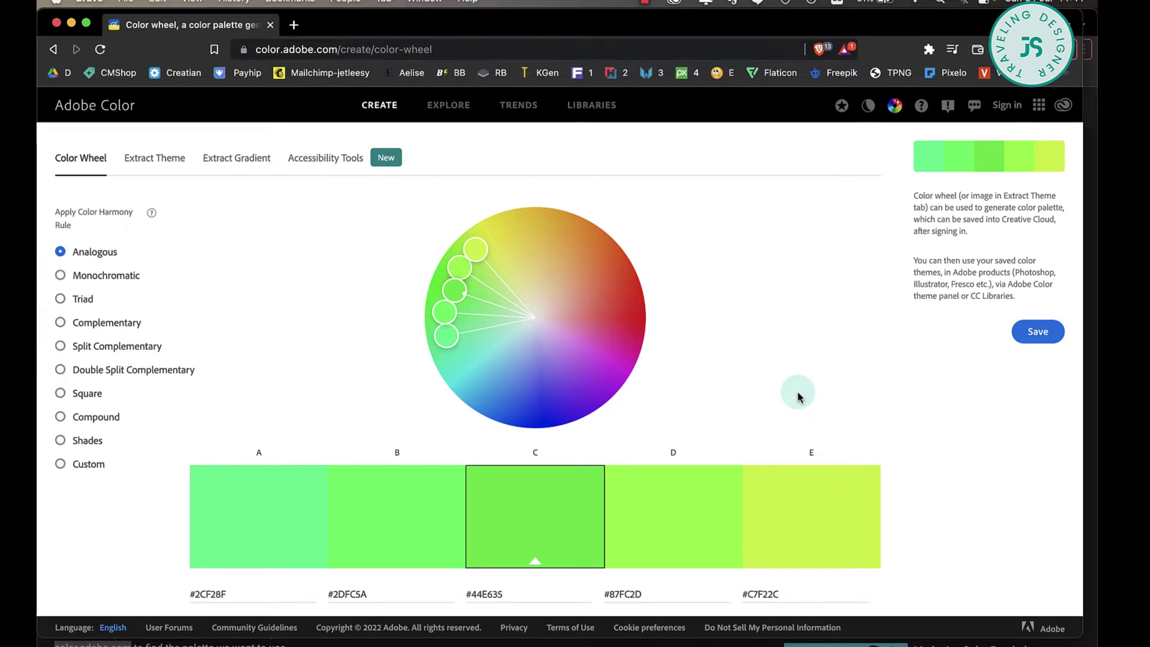
pyautogui.scroll(-3, 797, 396)
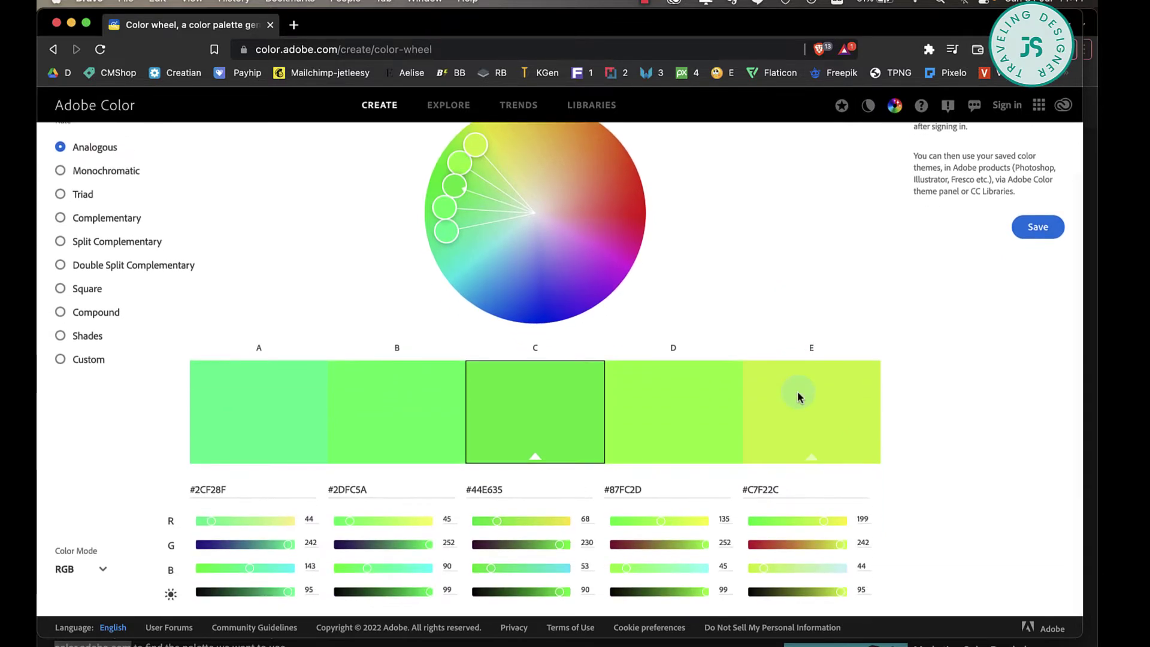
pyautogui.scroll(3, 797, 396)
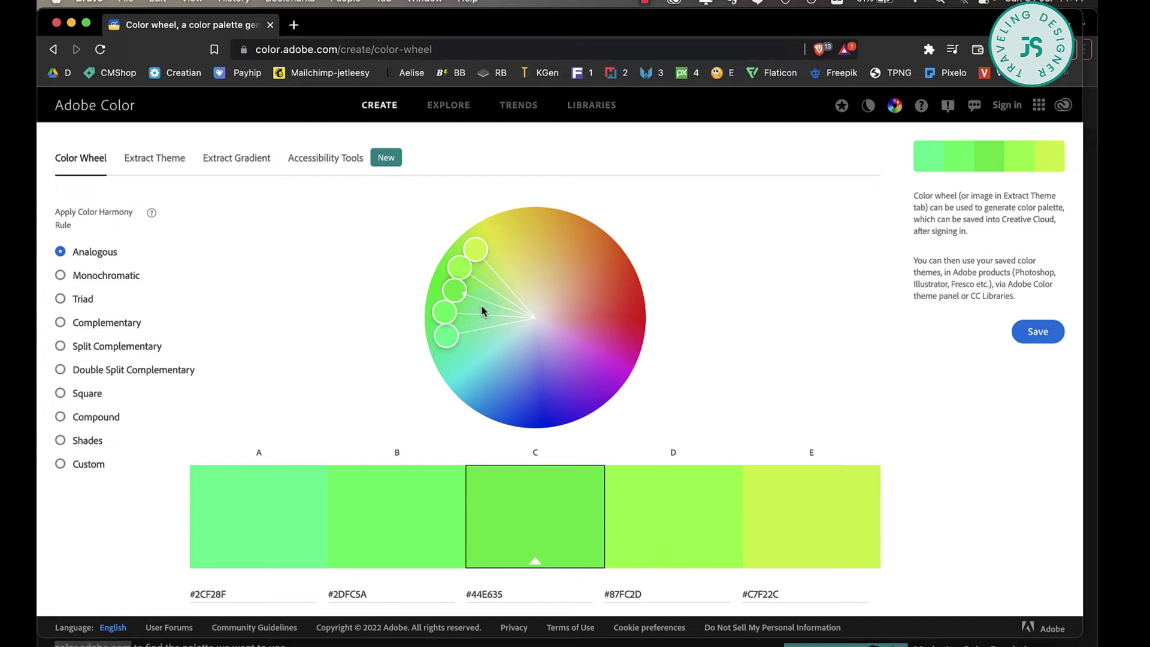
pyautogui.scroll(-2, 490, 304)
pyautogui.scroll(2, 490, 304)
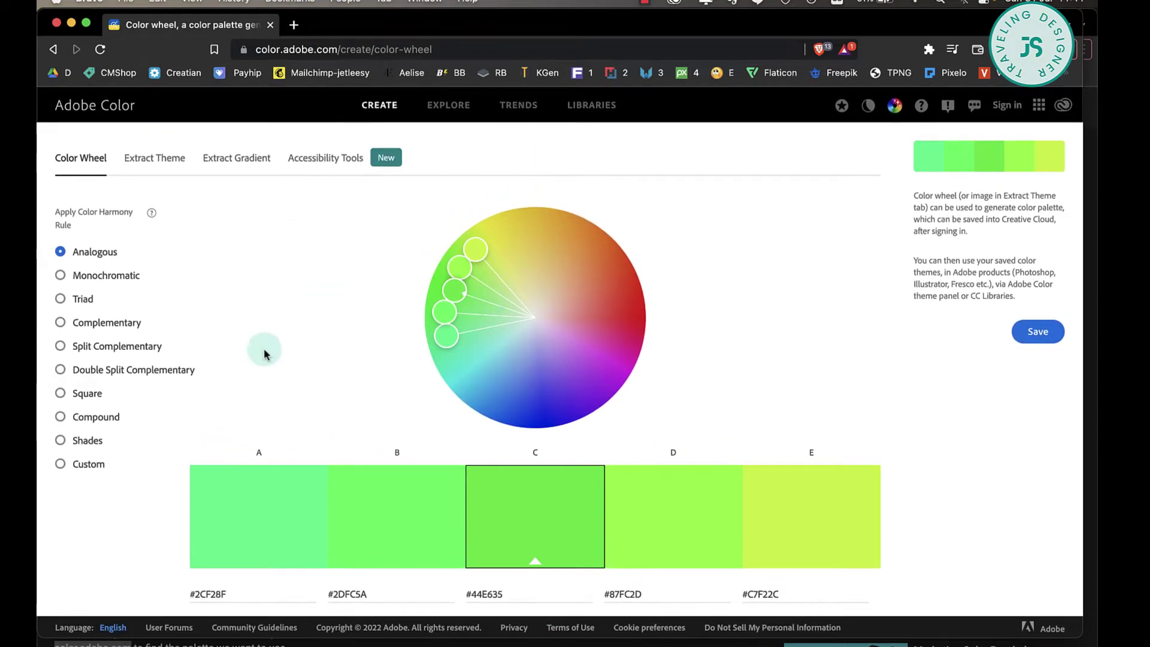
# Step: Open Adobe Color's Explore page of community palettes and put the cursor in its search bar
pyautogui.click(462, 113)
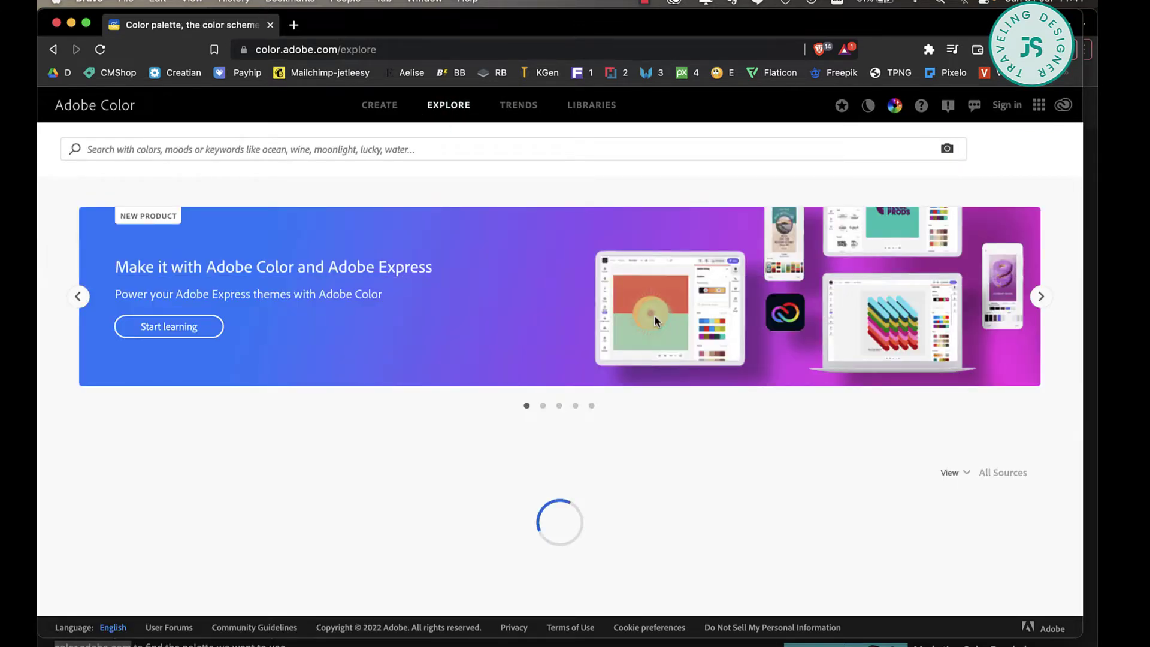
pyautogui.scroll(-10, 563, 452)
pyautogui.scroll(-3, 563, 451)
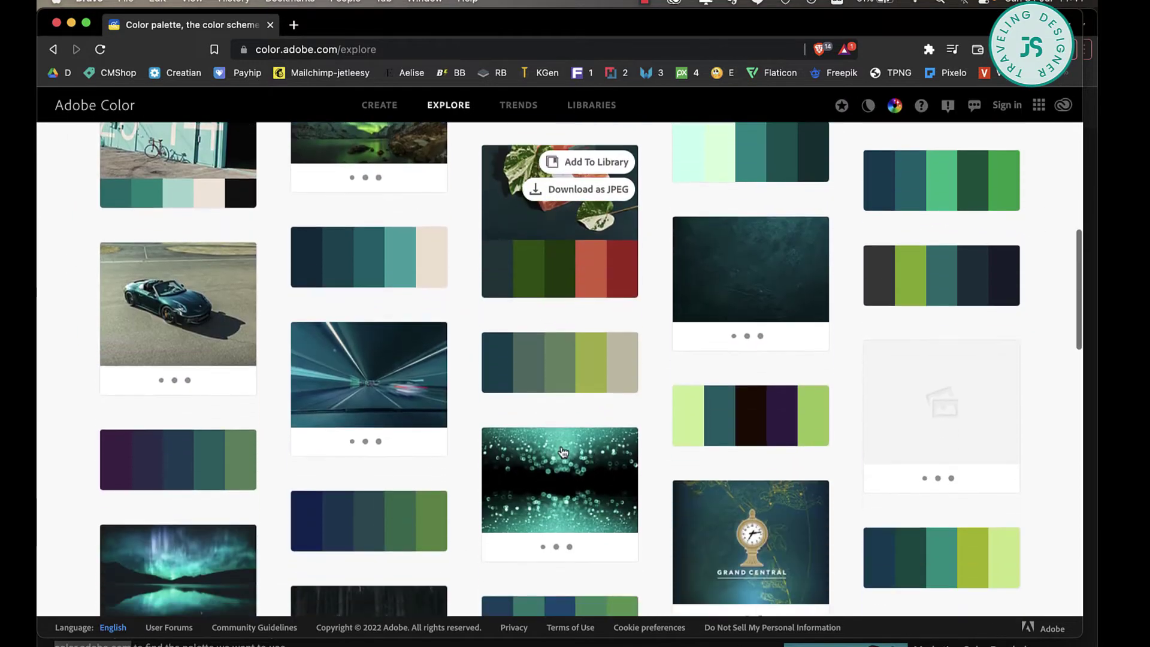
pyautogui.scroll(15, 563, 451)
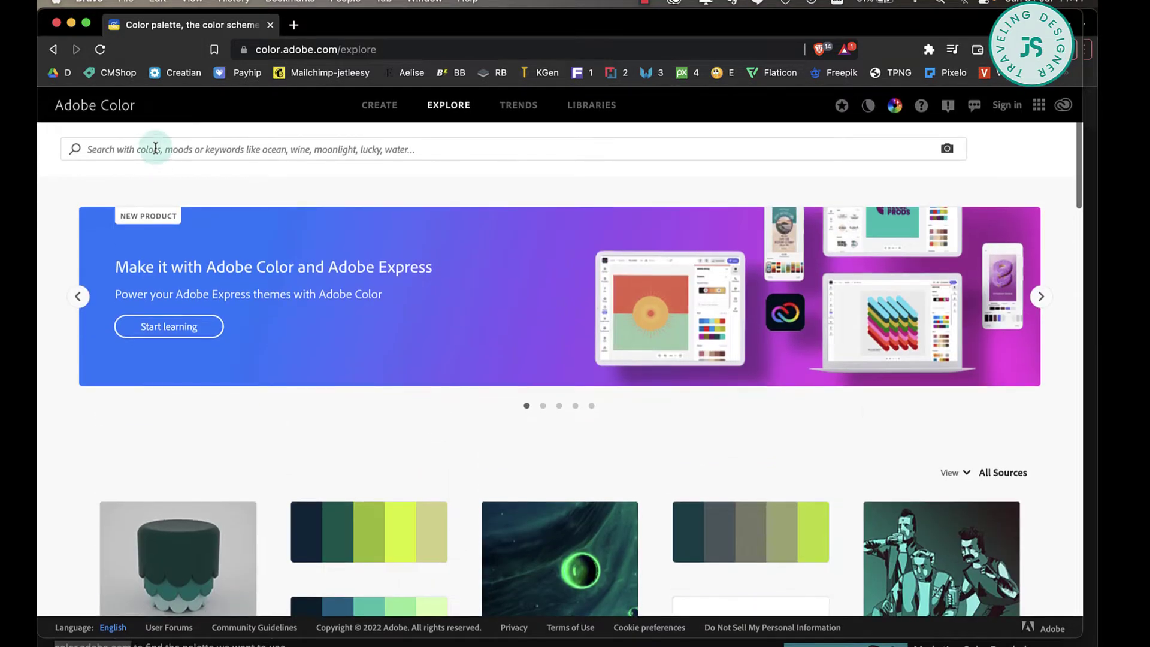
pyautogui.click(153, 149)
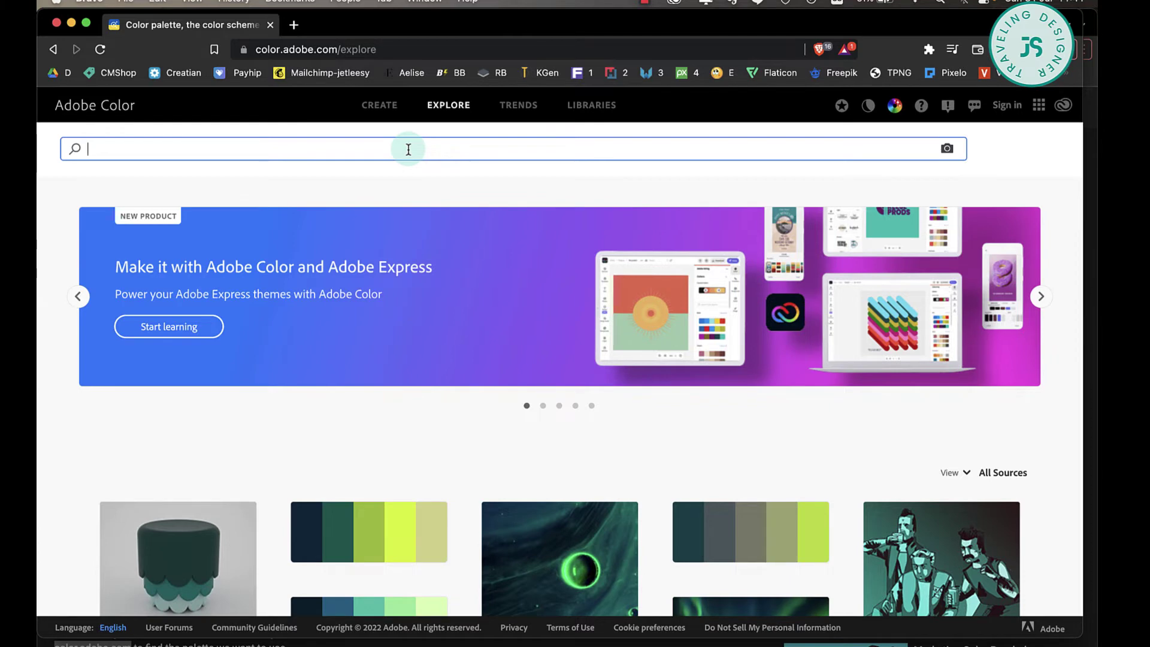
# Step: Search the Explore page for 'sunset' and scroll through the matching palettes and photos
pyautogui.write('sunset')
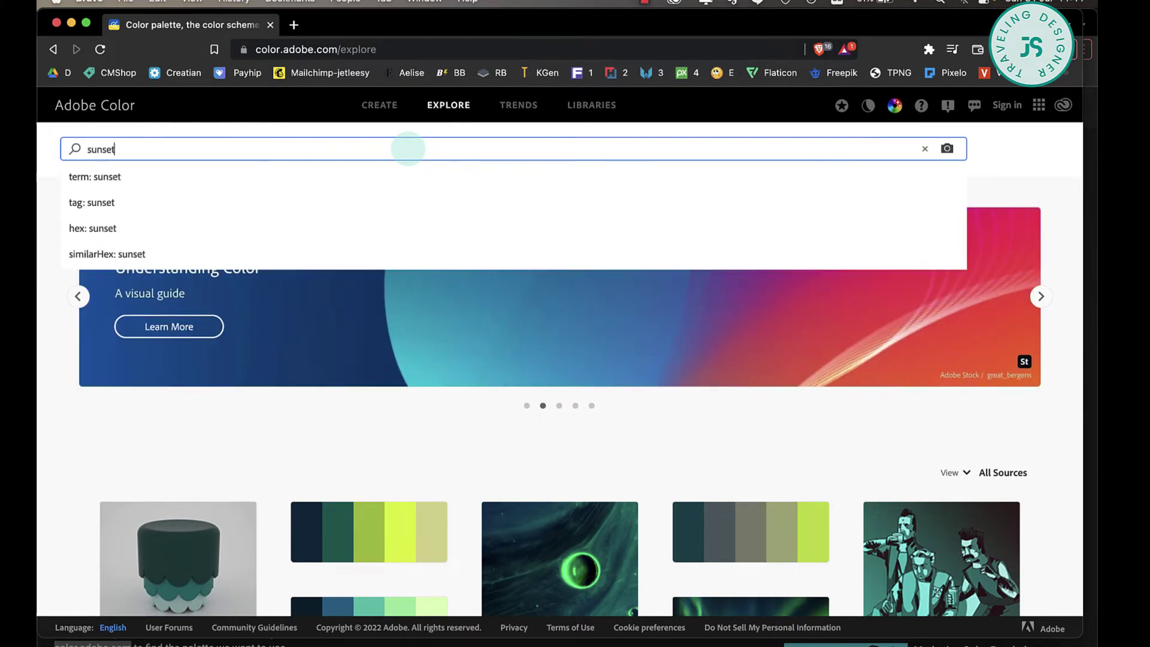
pyautogui.press('Return')
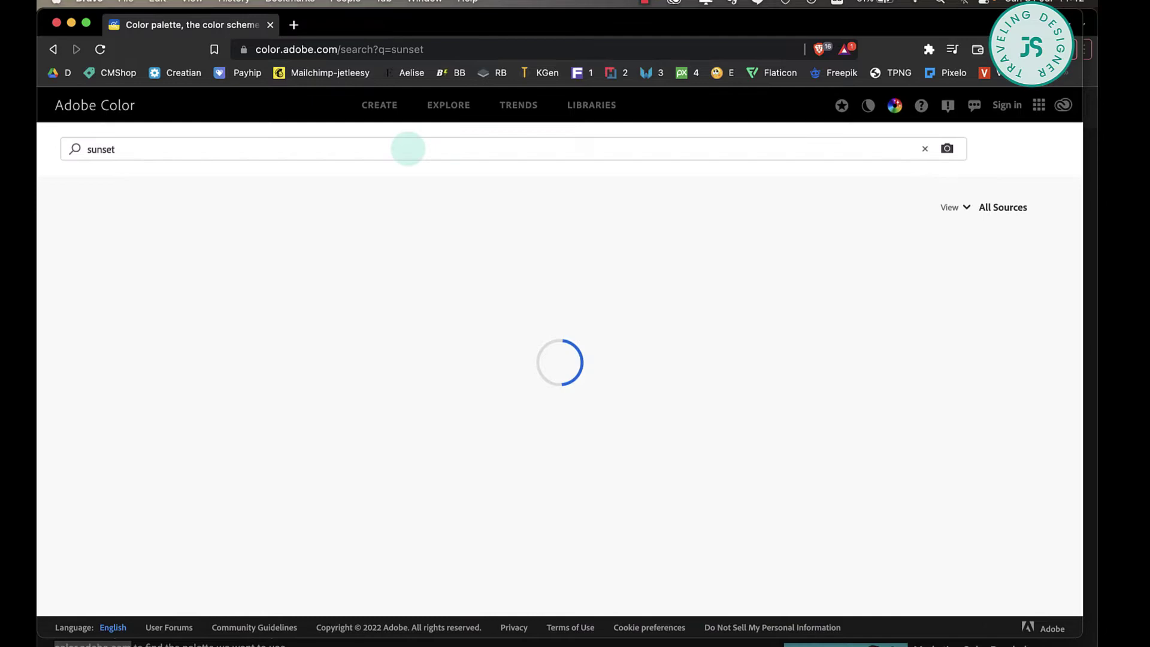
pyautogui.scroll(-5, 648, 347)
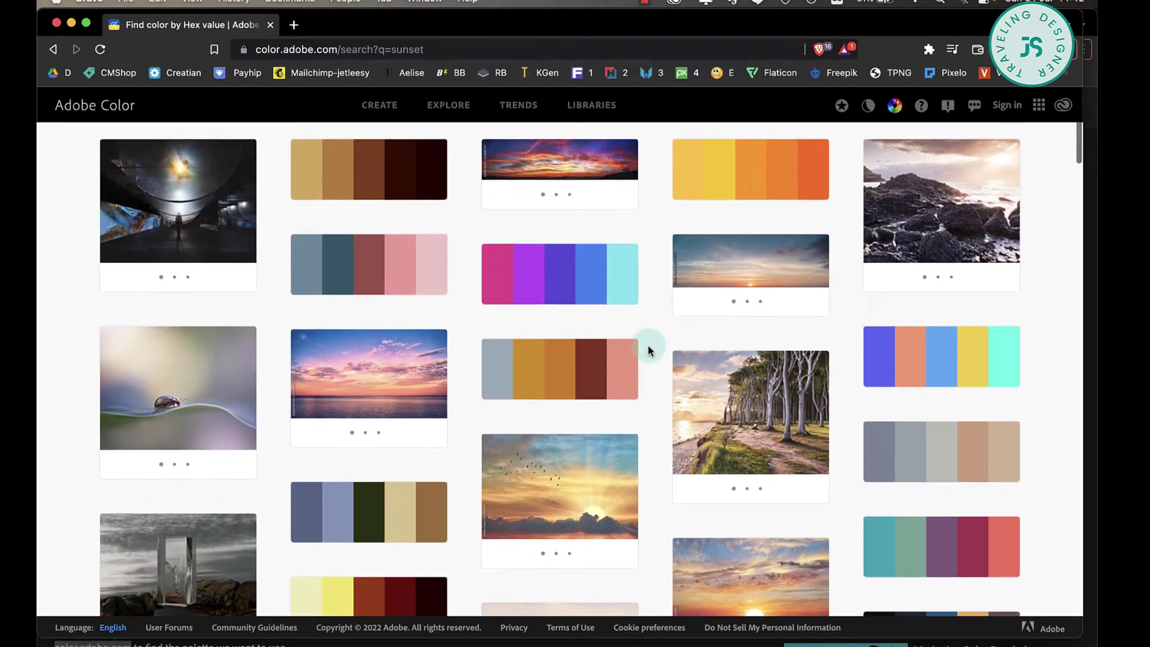
pyautogui.scroll(-8, 648, 347)
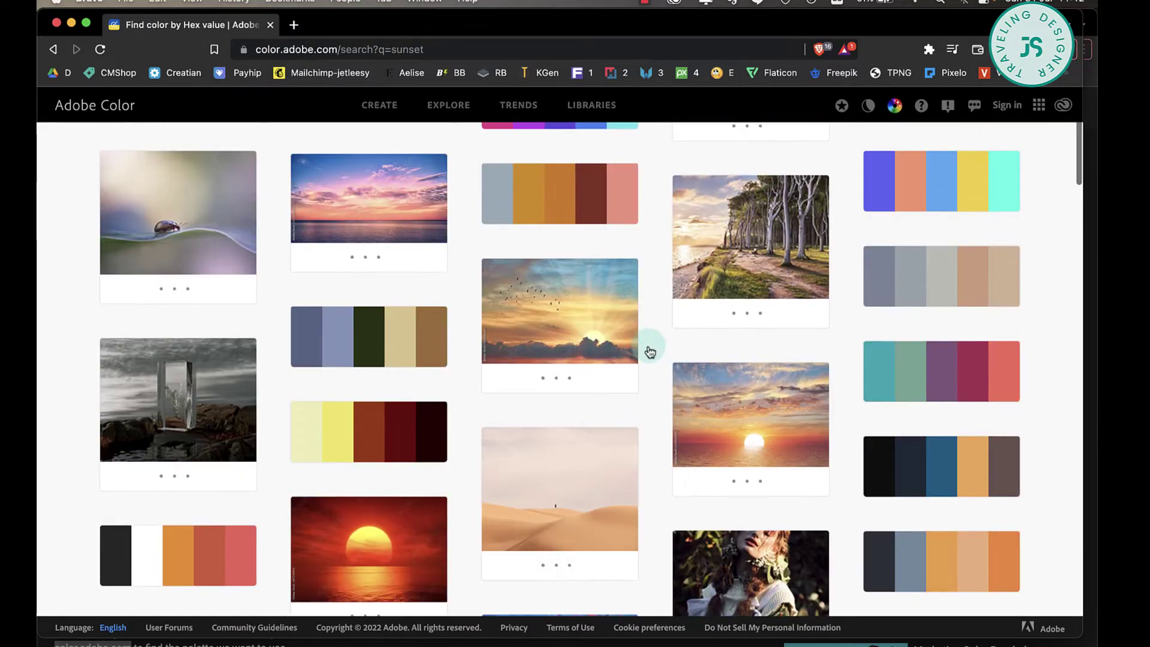
pyautogui.scroll(-5, 660, 405)
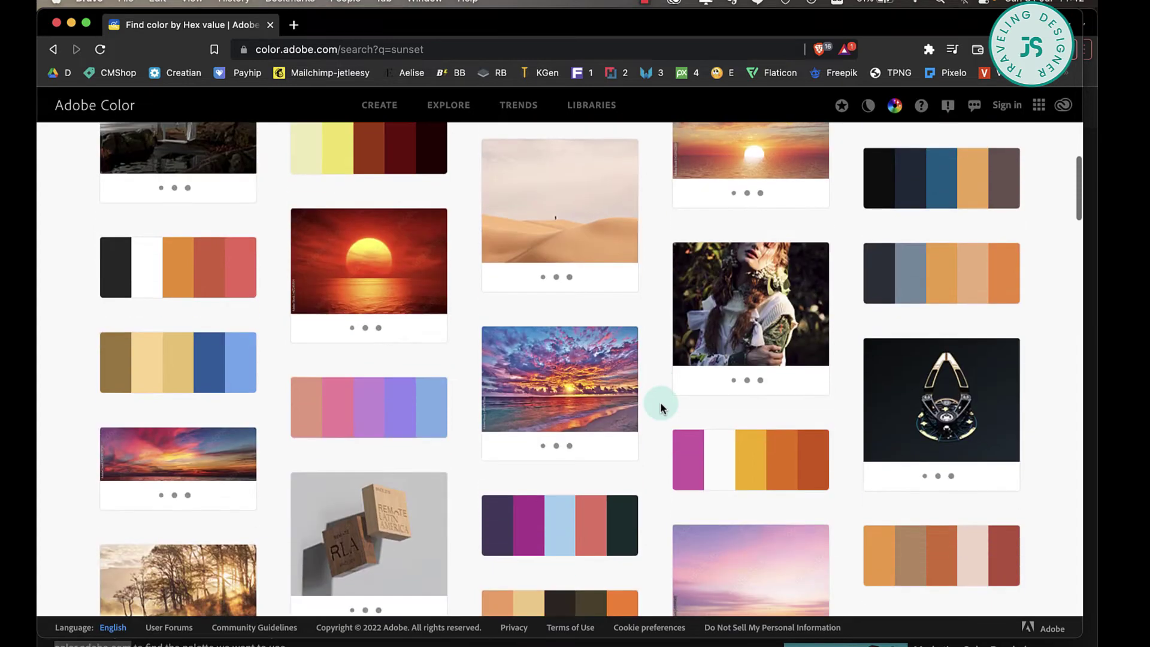
pyautogui.scroll(-3, 661, 407)
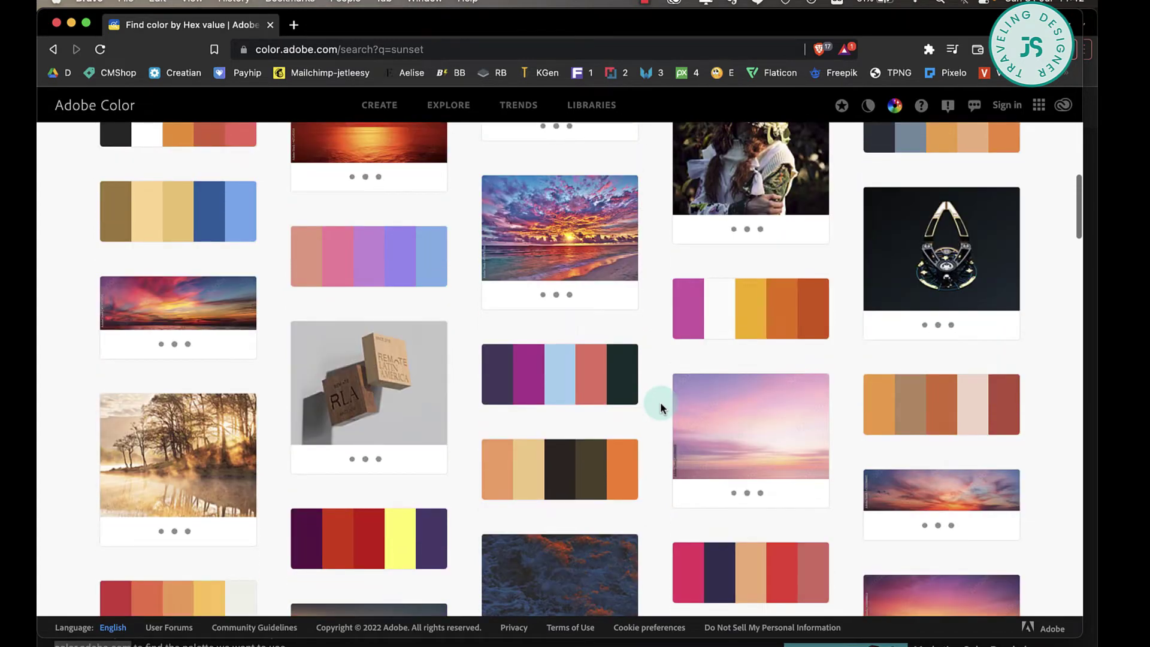
pyautogui.scroll(-10, 660, 401)
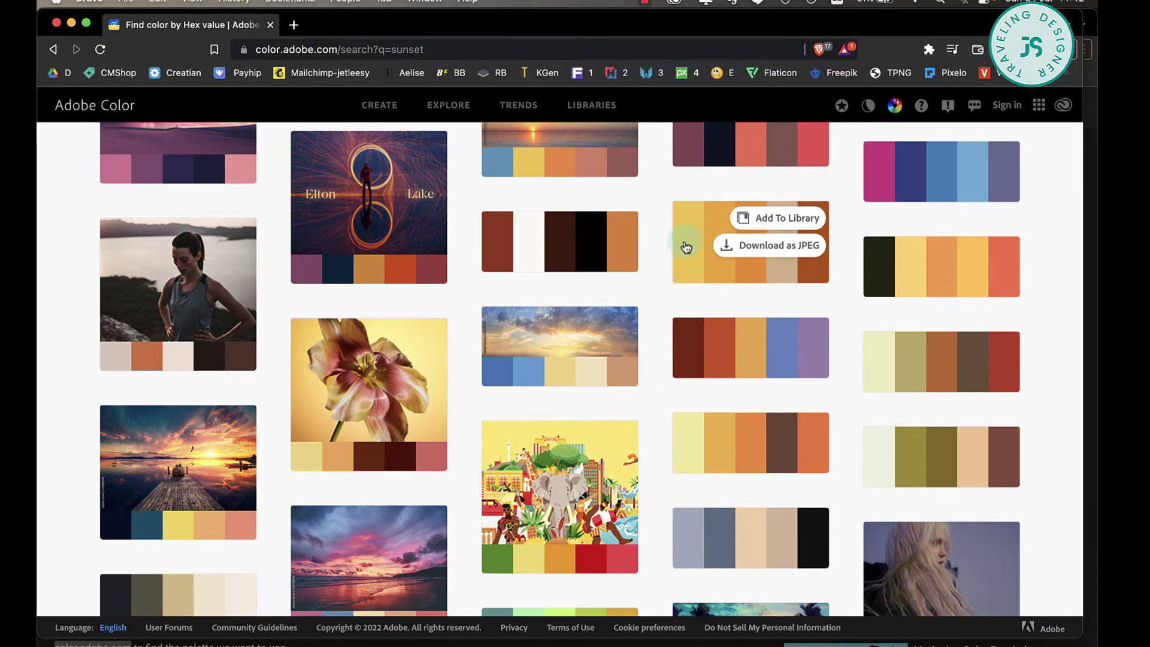
# Step: Open the chosen sunset palette and screenshot its five swatches with their hex codes
pyautogui.click(686, 247)
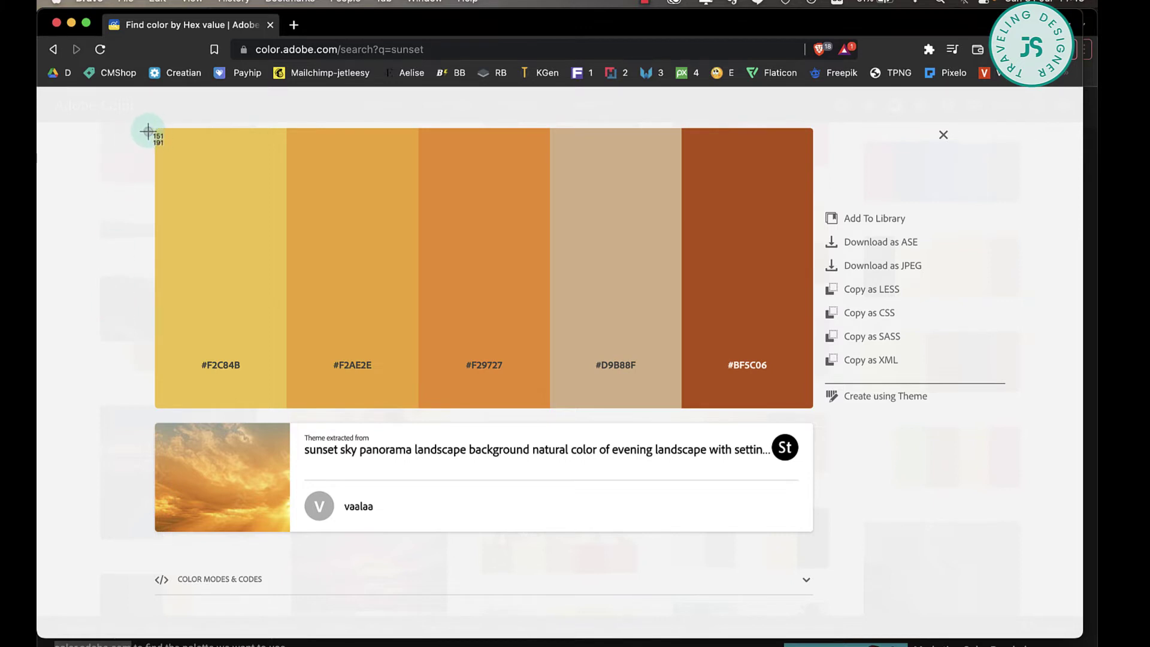
pyautogui.moveTo(153, 129); pyautogui.dragTo(803, 329)
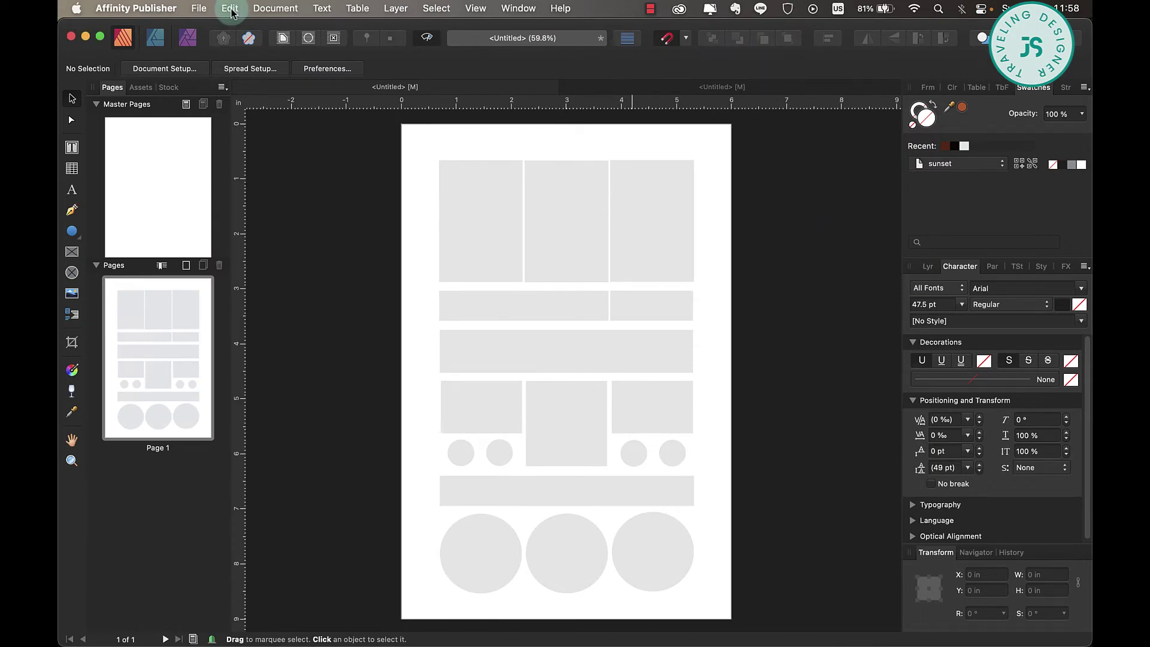
# Step: Place the sunset palette screenshot with File > Place and position it mid-page
pyautogui.click(198, 8)
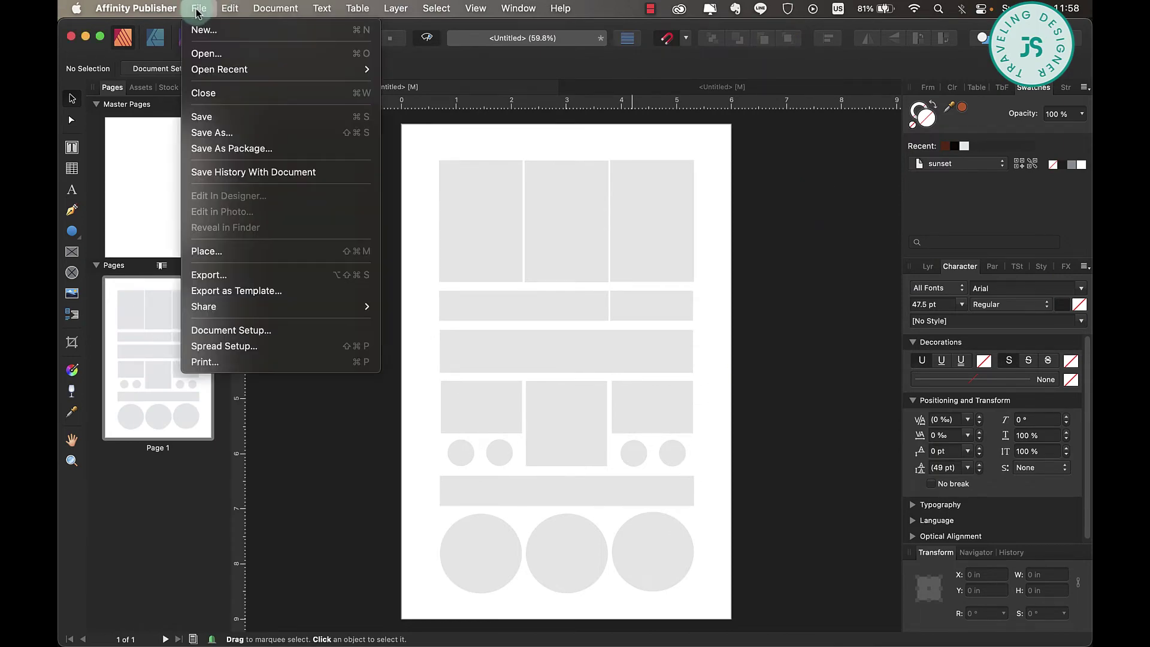
pyautogui.click(207, 251)
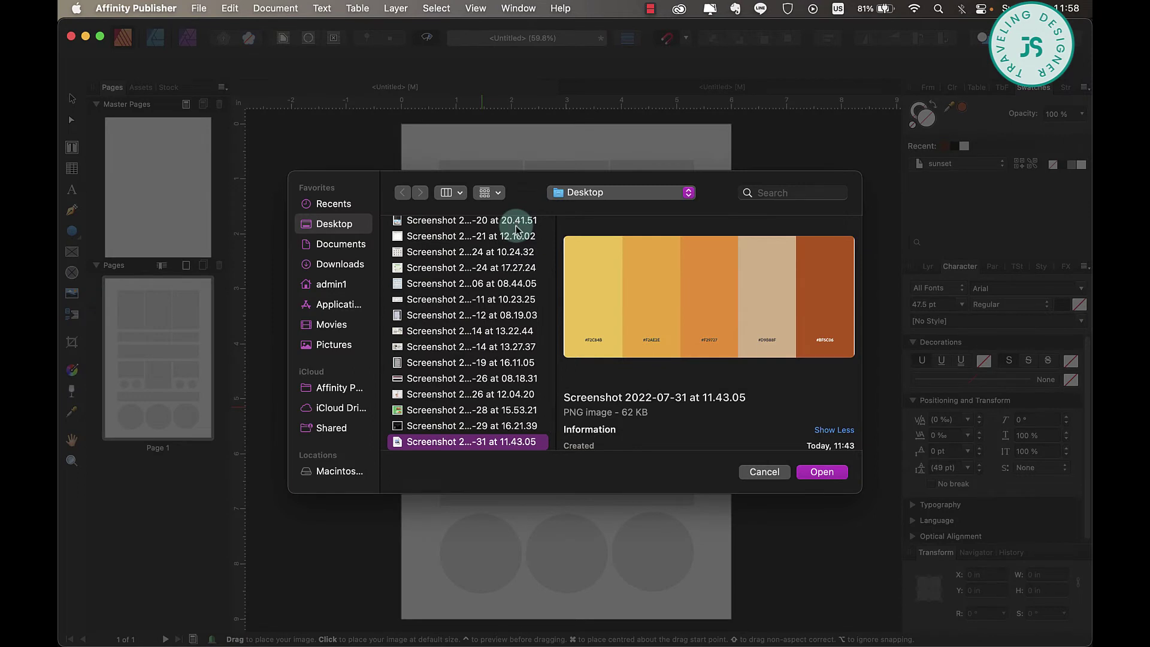
pyautogui.press('Return')
pyautogui.click(731, 159)
pyautogui.moveTo(731, 160); pyautogui.dragTo(596, 371)
pyautogui.press('super+d')
pyautogui.click(72, 411)
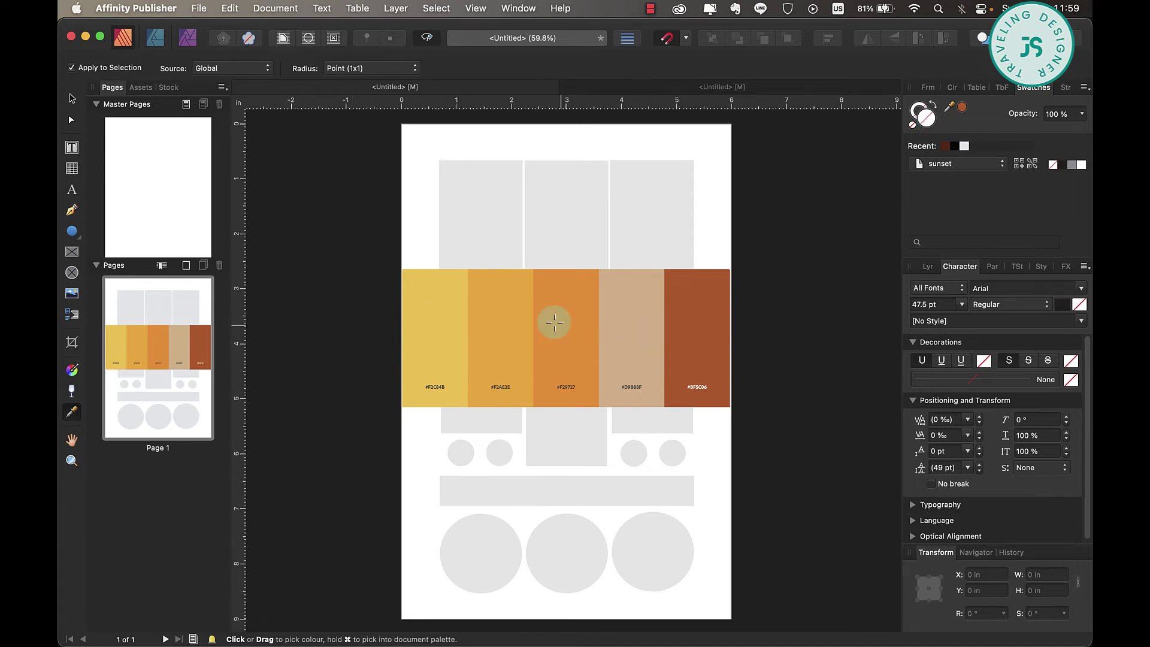
# Step: Sample the yellow, orange and beige swatches from the screenshot into the sunset palette, then the rust red
pyautogui.click(432, 329)
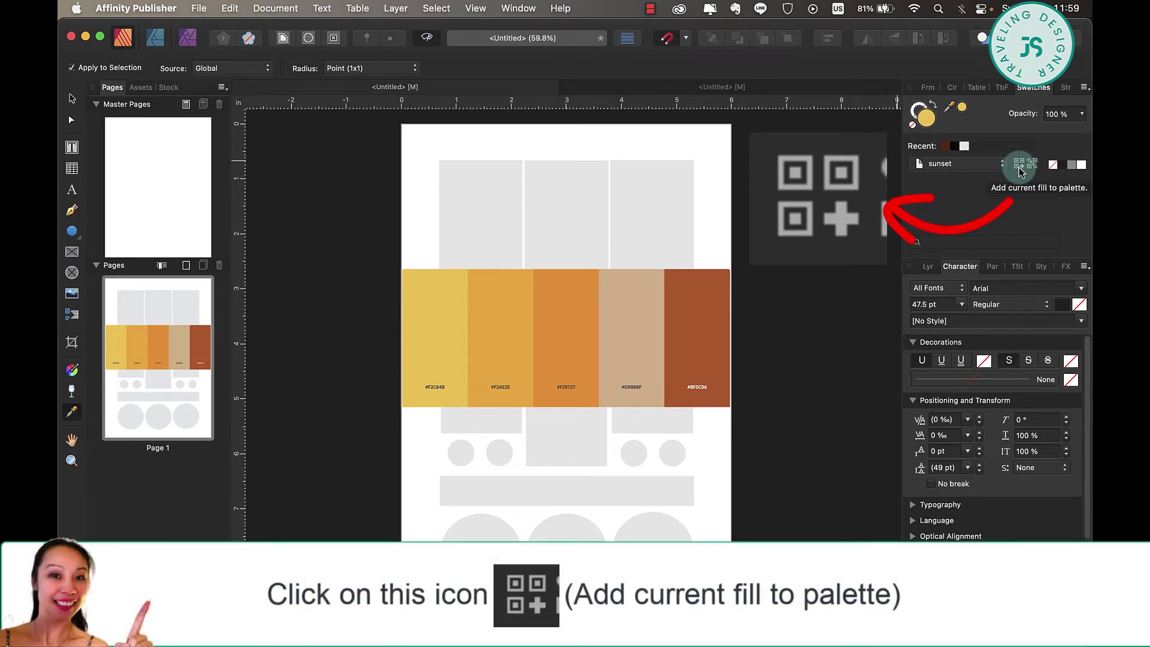
pyautogui.click(1021, 172)
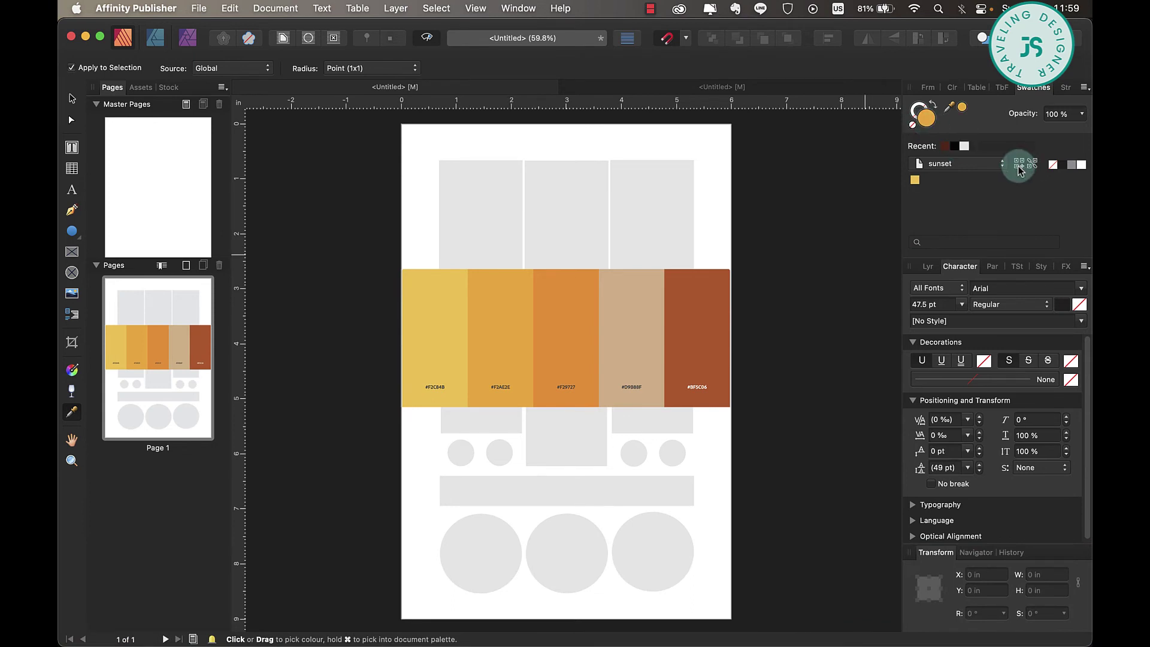
pyautogui.click(560, 333)
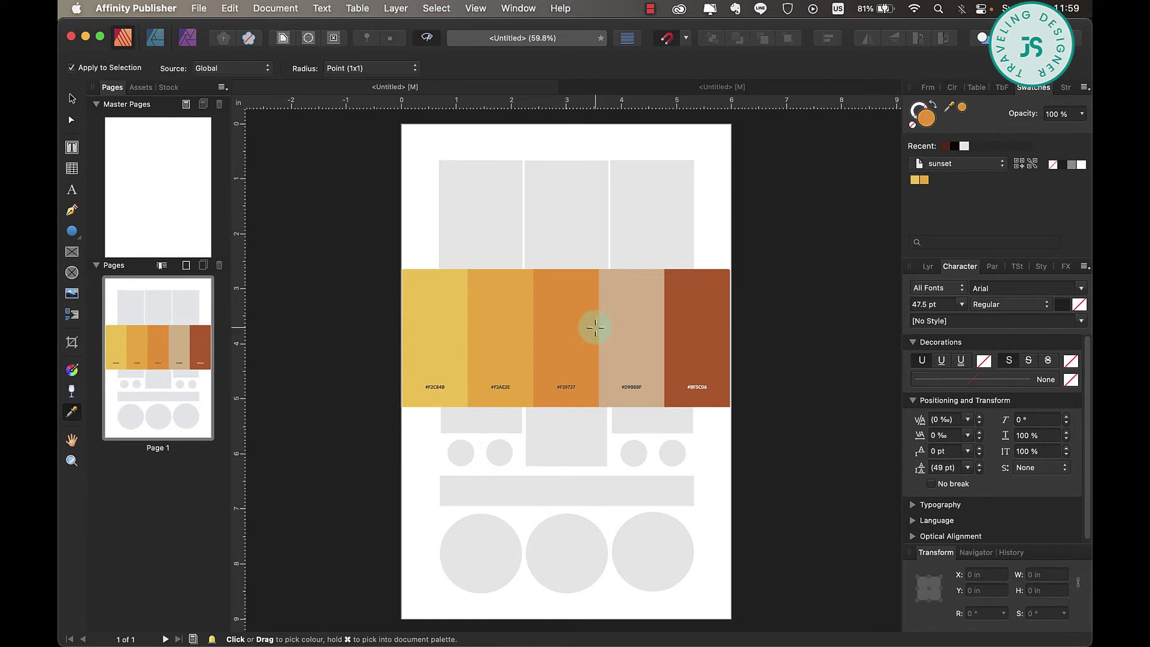
pyautogui.click(1018, 163)
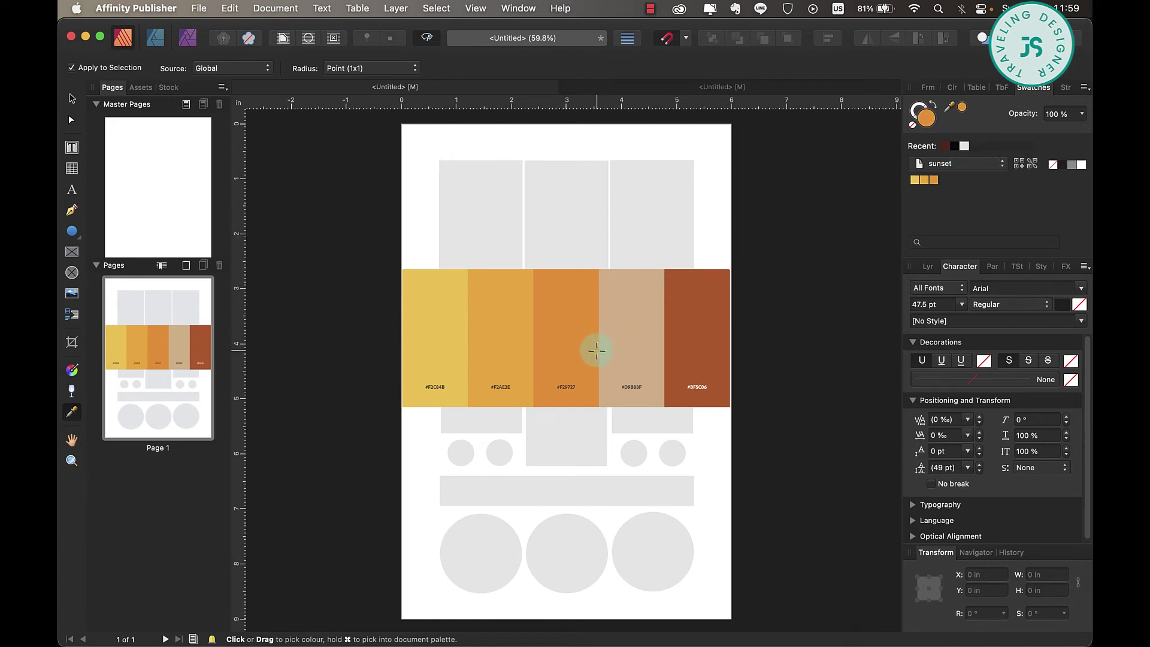
pyautogui.click(636, 336)
pyautogui.click(1019, 163)
pyautogui.click(683, 342)
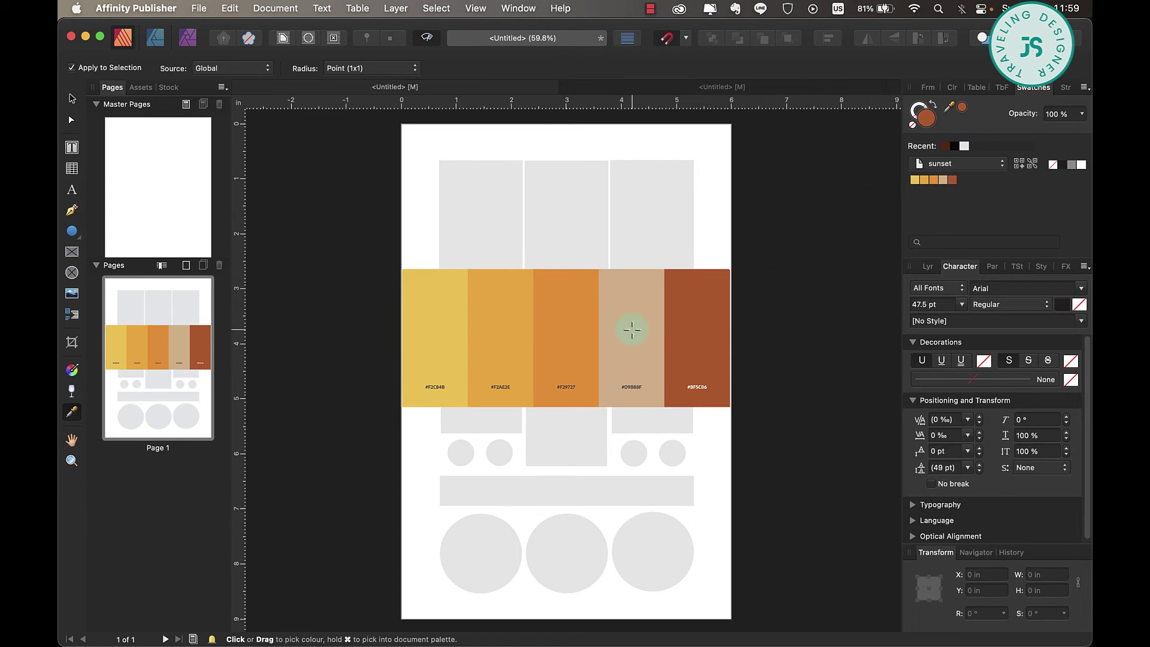
# Step: Move the palette image off the page, then fill the top-left rectangle rust brown and the middle one orange
pyautogui.press('v')
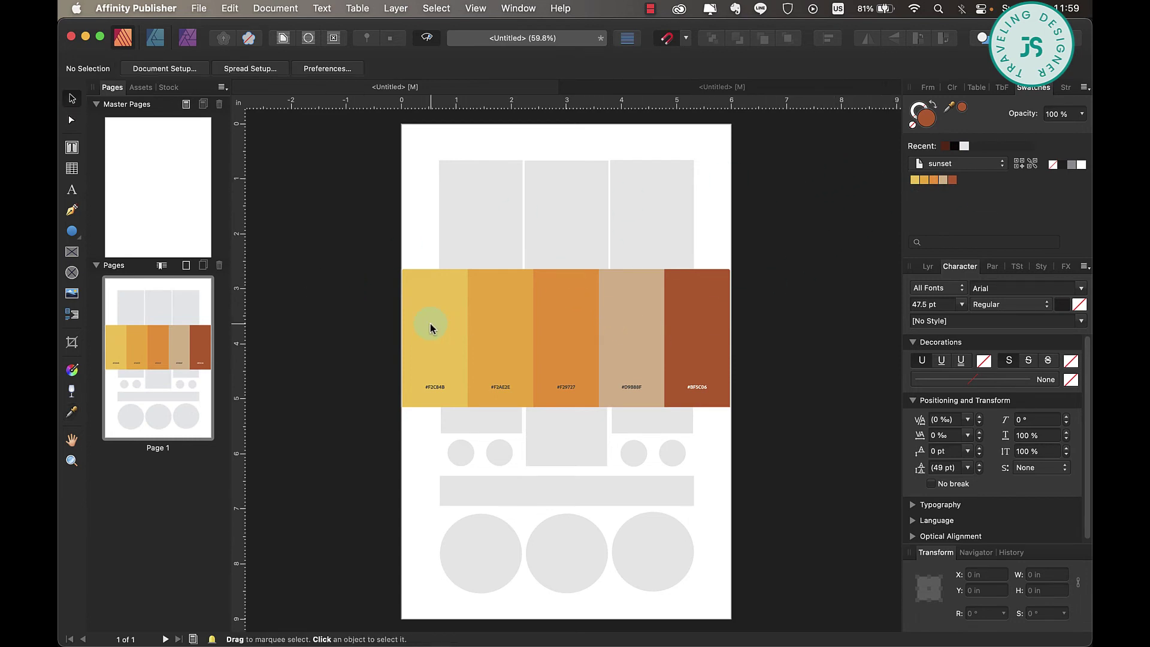
pyautogui.moveTo(430, 328); pyautogui.dragTo(764, 336)
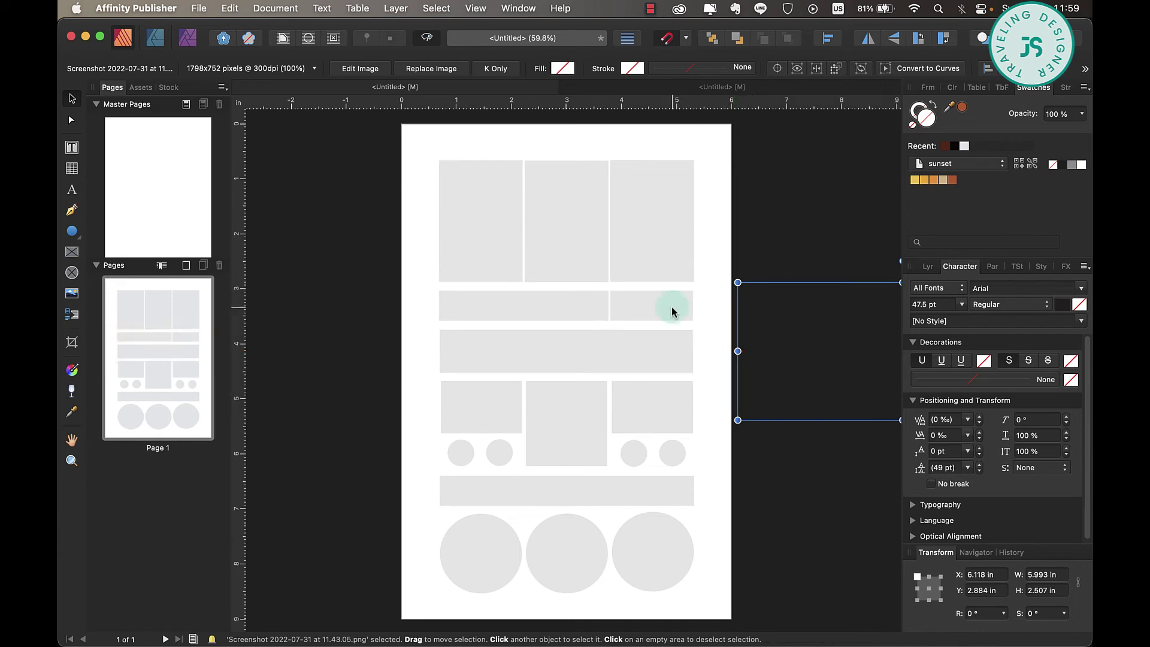
pyautogui.click(472, 223)
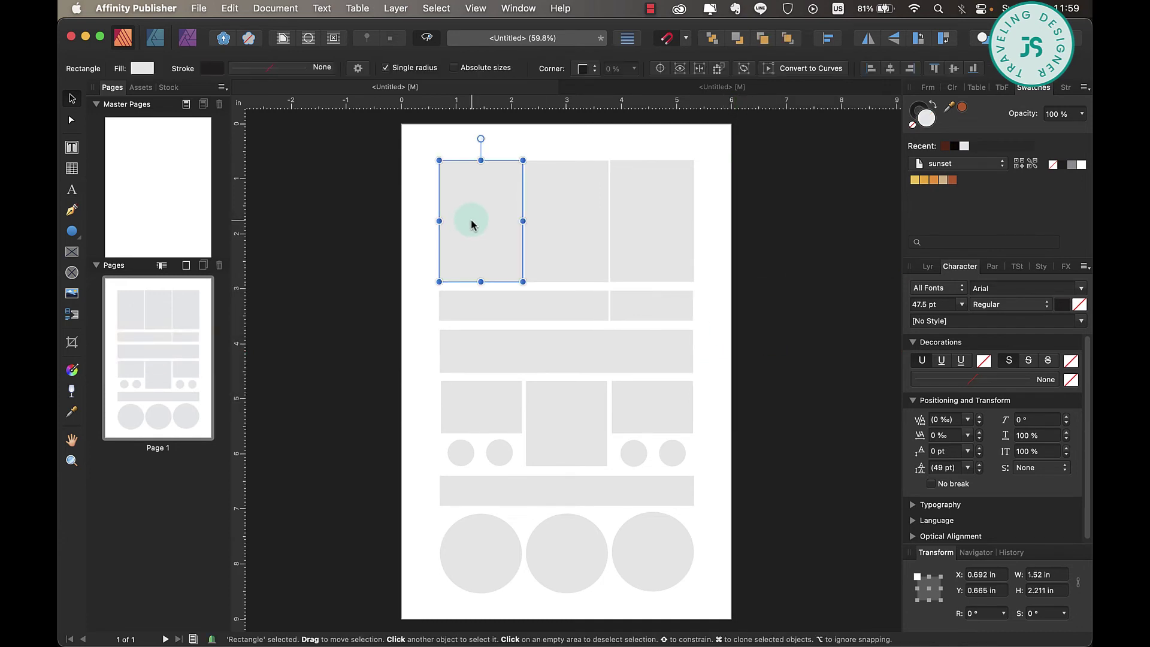
pyautogui.click(952, 180)
pyautogui.click(567, 222)
pyautogui.click(933, 179)
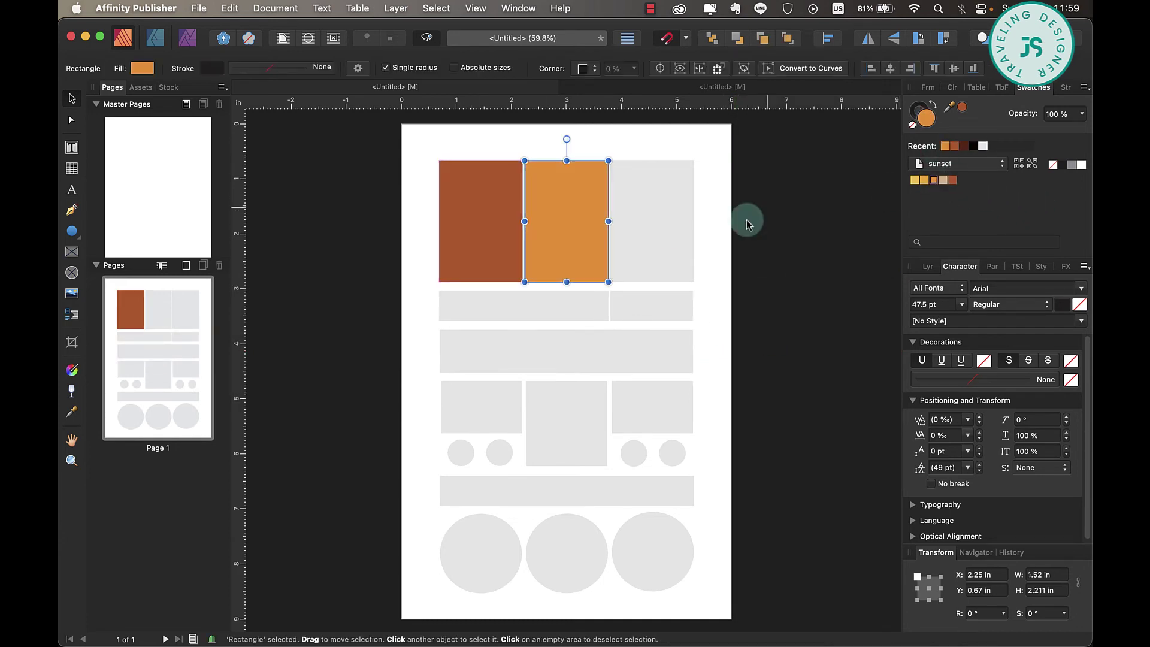
# Step: Fill the top-right rectangle and wide bar with tan, and the left strip with golden orange
pyautogui.click(665, 234)
pyautogui.click(943, 180)
pyautogui.click(566, 350)
pyautogui.click(943, 180)
pyautogui.click(524, 306)
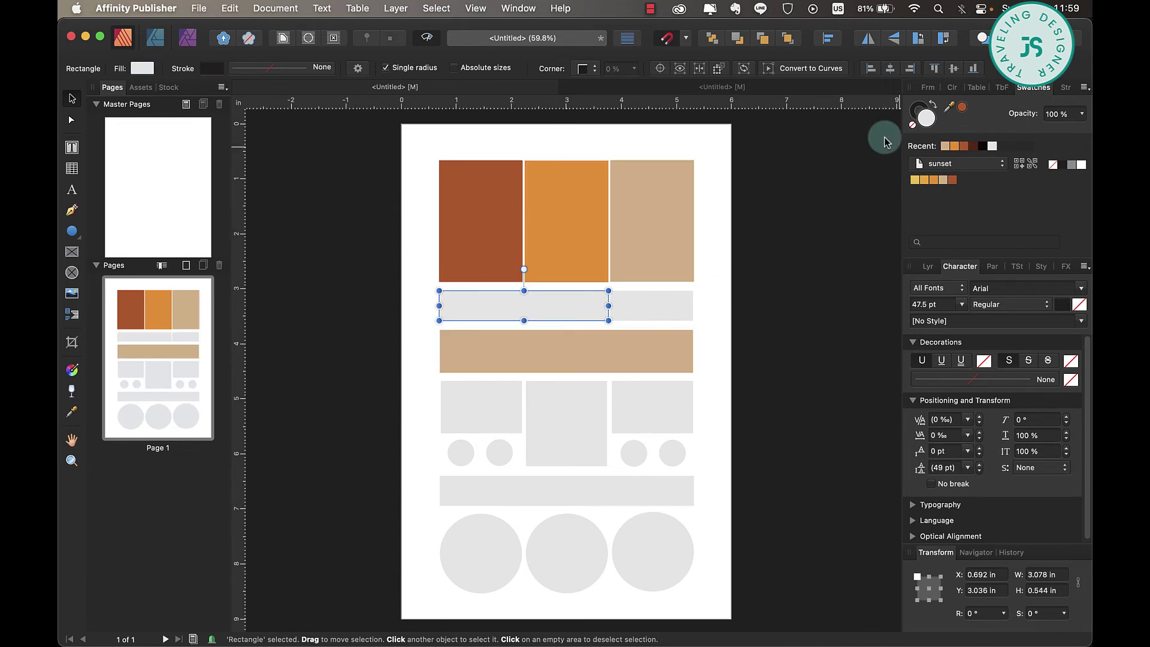
pyautogui.click(924, 180)
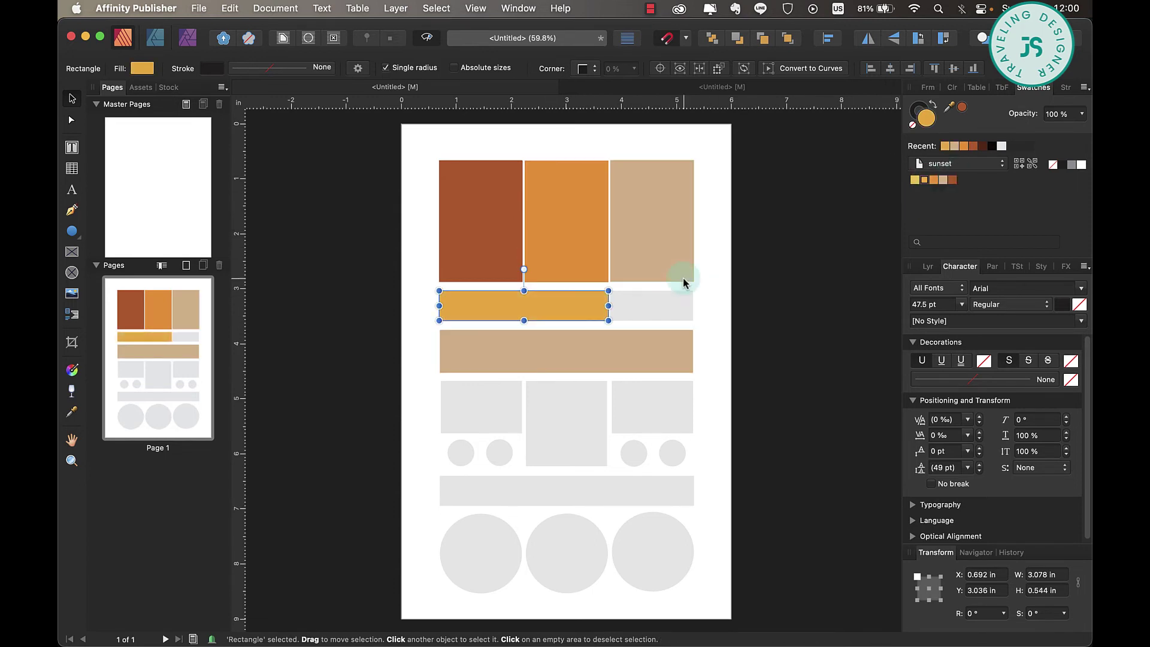